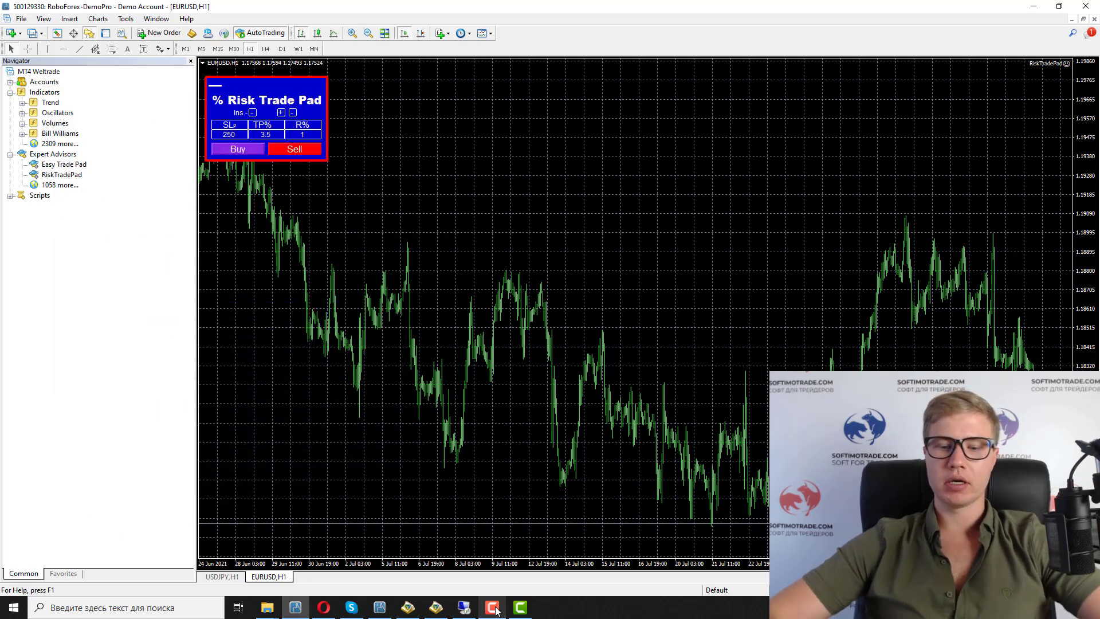
- Edit the stop-loss distance value on the Risk Trade Pad
{"action": "right_click", "coordinate": [494, 609]}
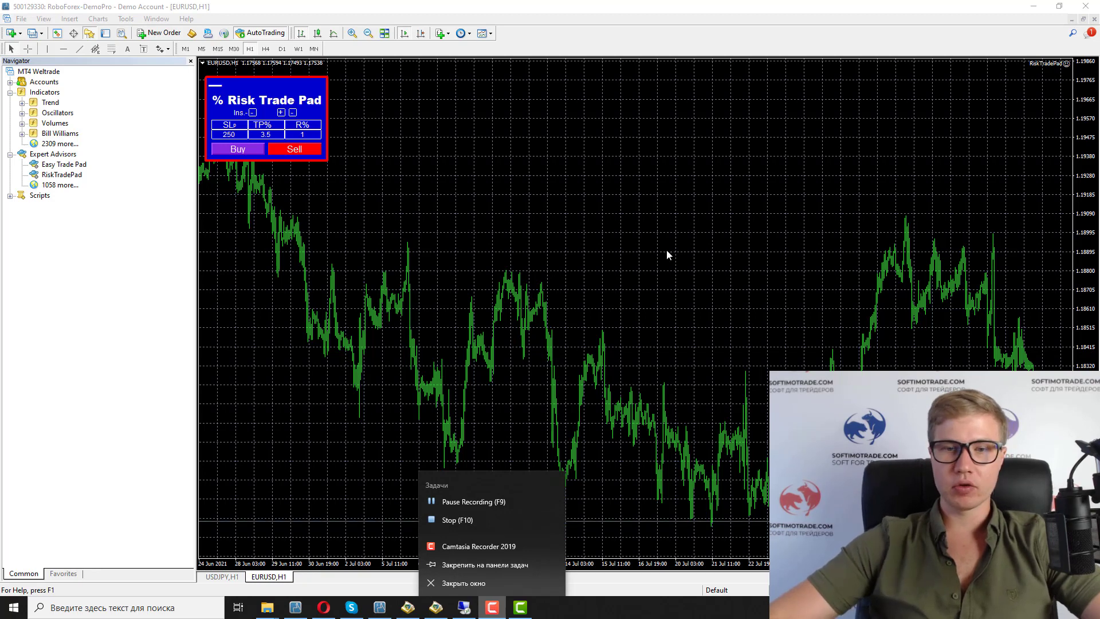
{"action": "left_click", "coordinate": [688, 327]}
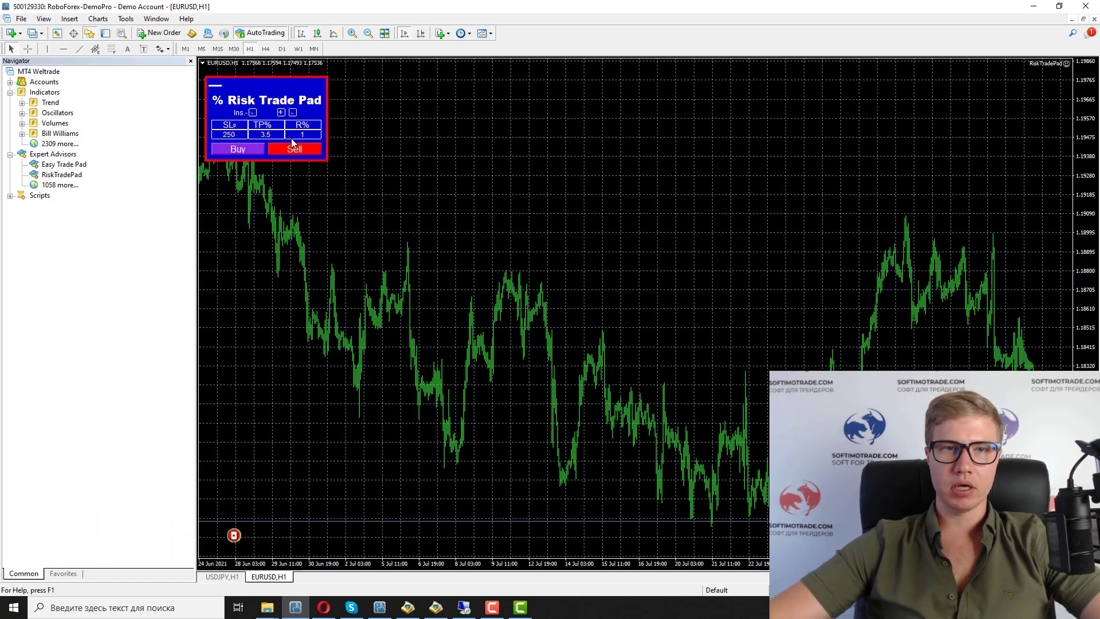
{"action": "left_click", "coordinate": [239, 137]}
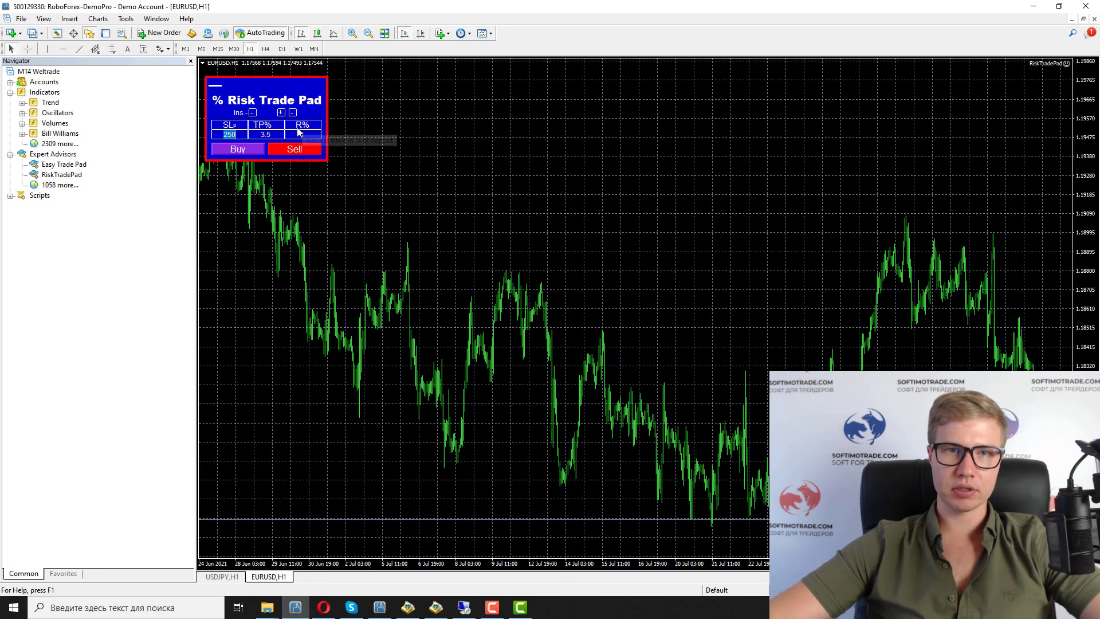
{"action": "mouse_move", "coordinate": [303, 136]}
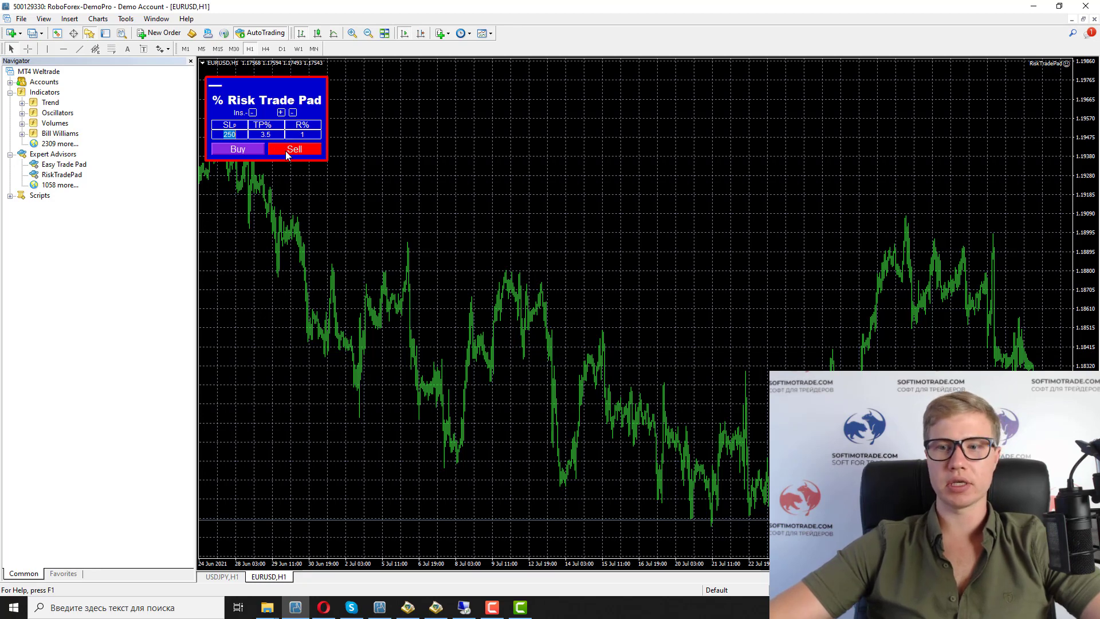
- Start a EURUSD buy, then lower its stop loss and take-profit lines
{"action": "left_click", "coordinate": [242, 152]}
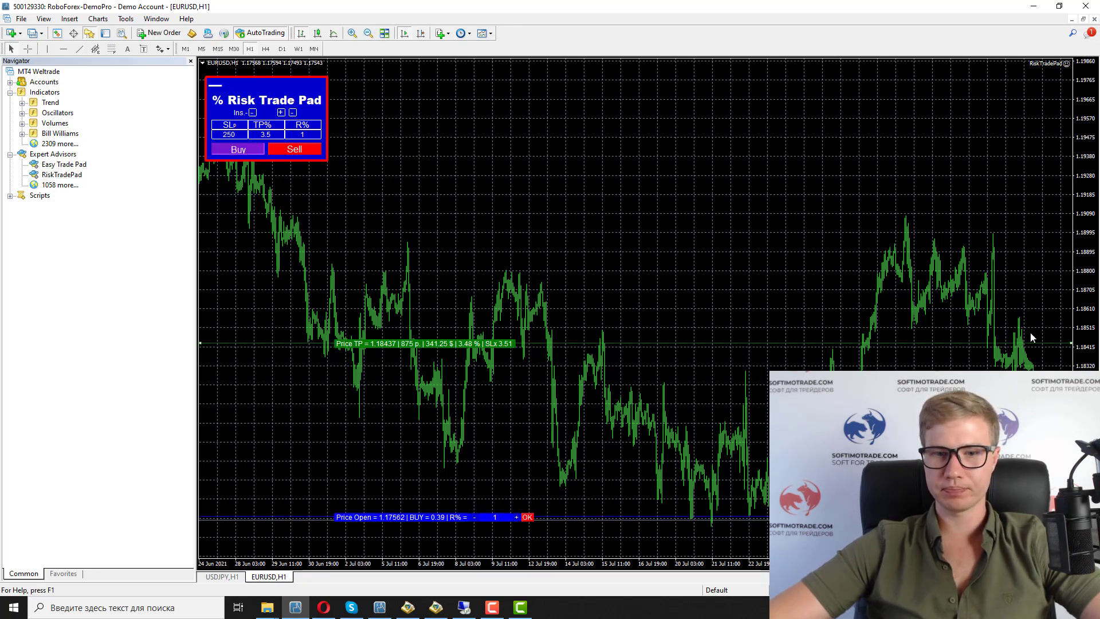
{"action": "left_click_drag", "start_coordinate": [1092, 270], "coordinate": [1092, 329]}
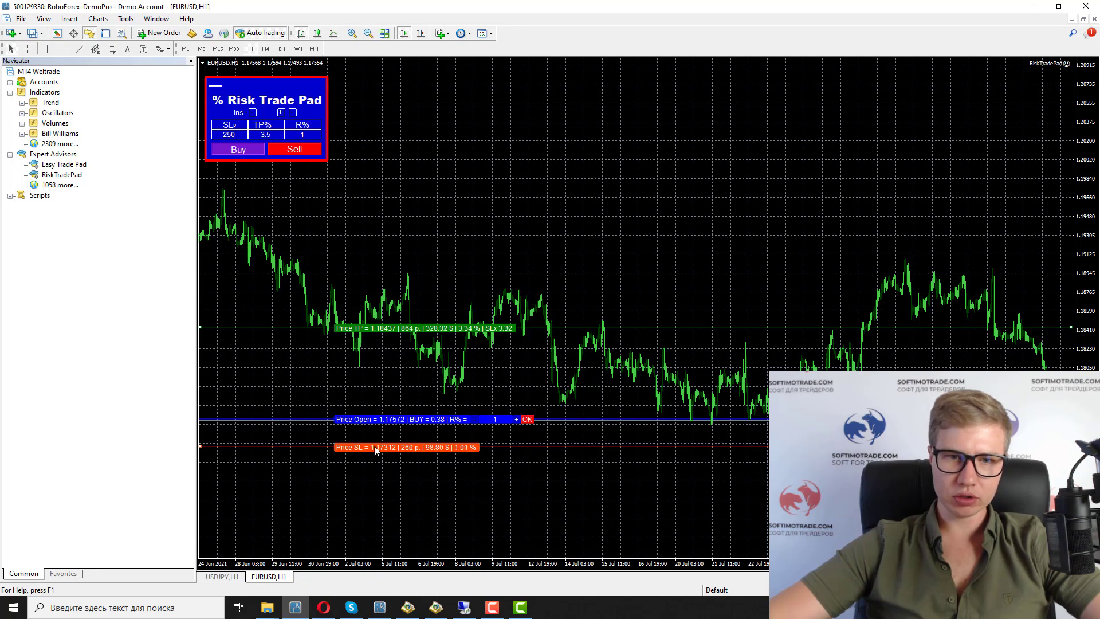
{"action": "mouse_move", "coordinate": [376, 447]}
{"action": "left_mouse_down"}
{"action": "mouse_move", "coordinate": [383, 503]}
{"action": "mouse_move", "coordinate": [387, 458]}
{"action": "left_mouse_up"}
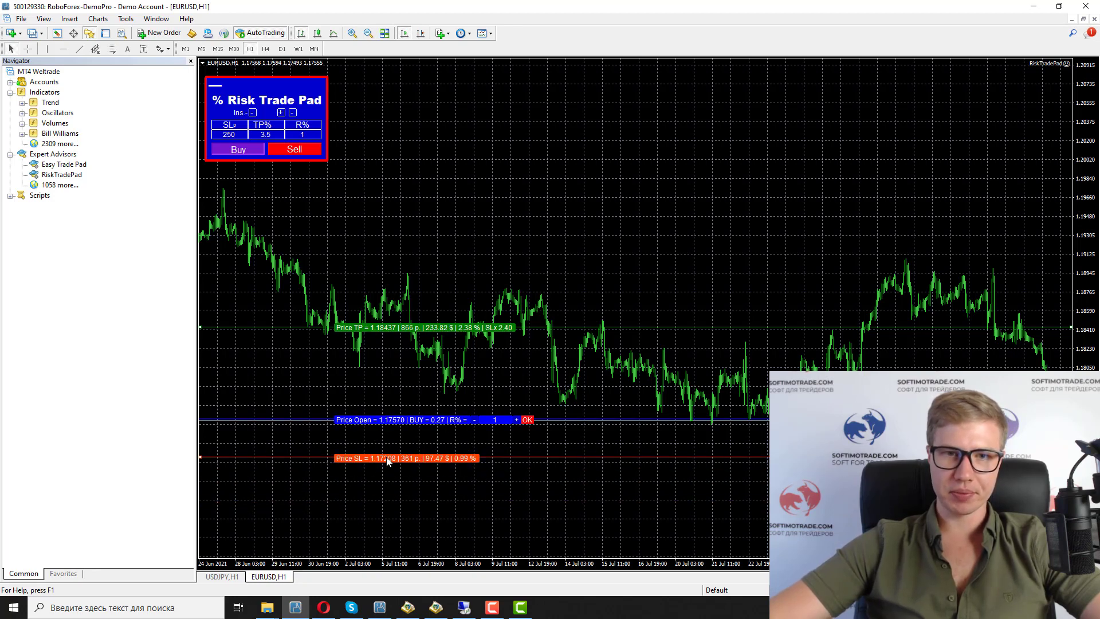
{"action": "left_click_drag", "start_coordinate": [383, 328], "coordinate": [400, 369]}
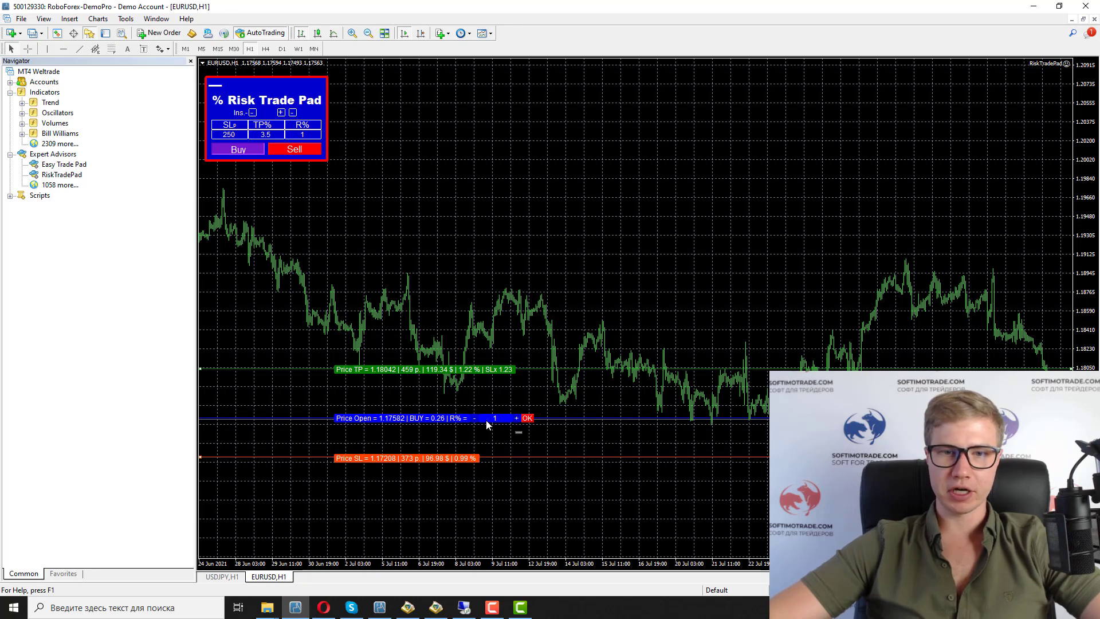
- Set risk to 0.9% with stop loss near 1.17273 and take profit near 1.18098
{"action": "left_click", "coordinate": [516, 419]}
{"action": "left_click", "coordinate": [516, 418]}
{"action": "left_click", "coordinate": [515, 418]}
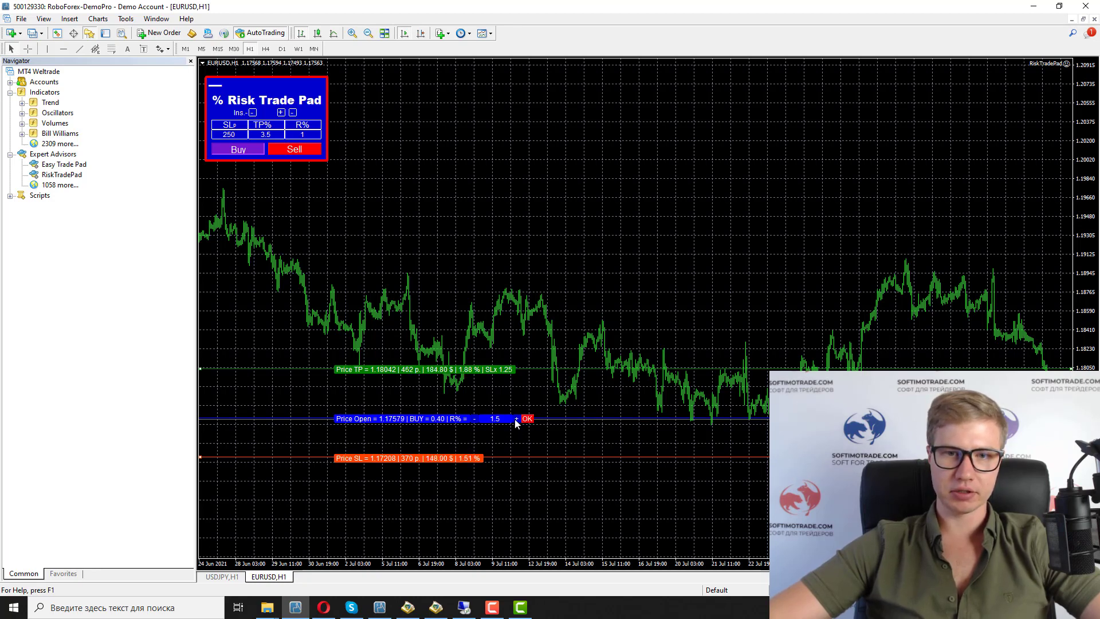
{"action": "left_click", "coordinate": [475, 419]}
{"action": "left_click", "coordinate": [475, 419]}
{"action": "left_click", "coordinate": [476, 419]}
{"action": "left_click", "coordinate": [476, 419]}
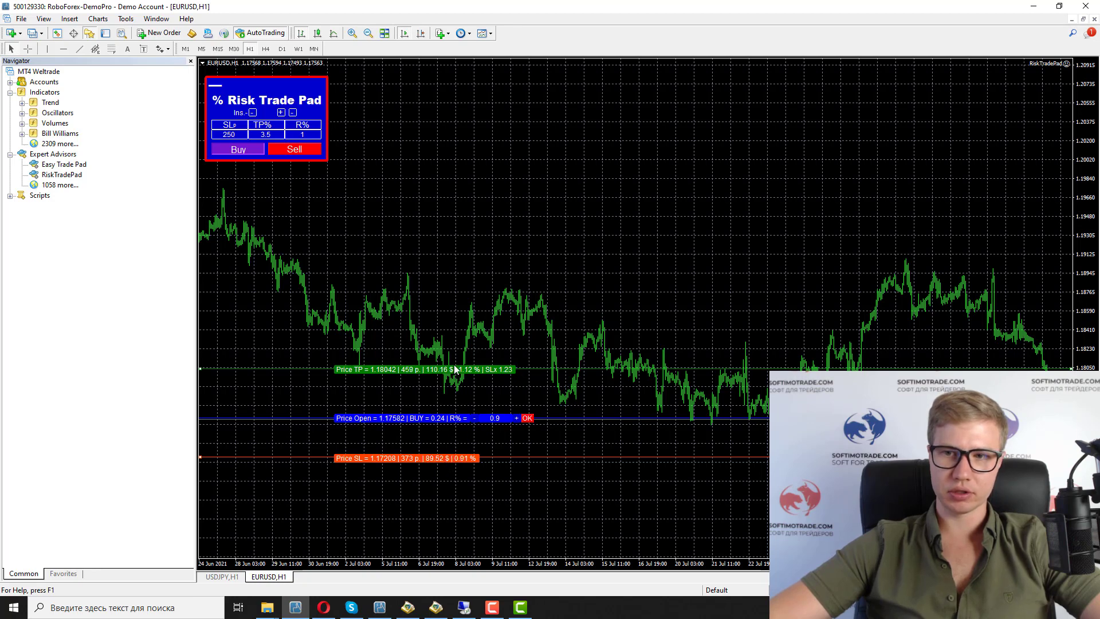
{"action": "left_click_drag", "start_coordinate": [456, 369], "coordinate": [453, 333]}
{"action": "left_click_drag", "start_coordinate": [427, 459], "coordinate": [420, 454]}
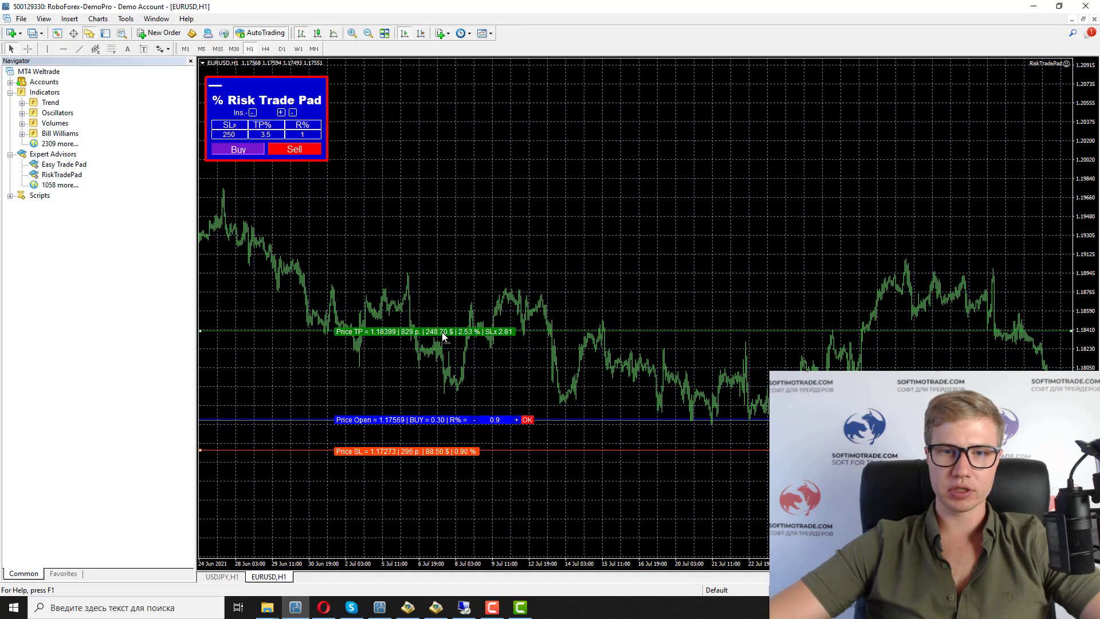
{"action": "left_click_drag", "start_coordinate": [460, 333], "coordinate": [454, 364]}
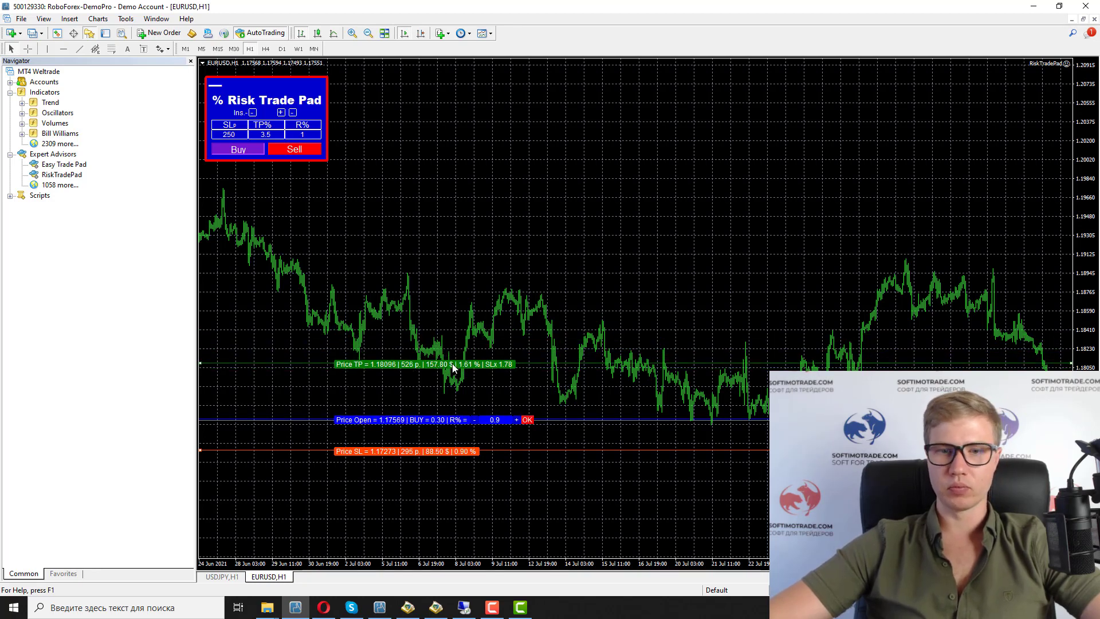
- Send the 0.30-lot EURUSD buy with its prepared stop-loss and take-profit levels
{"action": "left_click", "coordinate": [527, 421]}
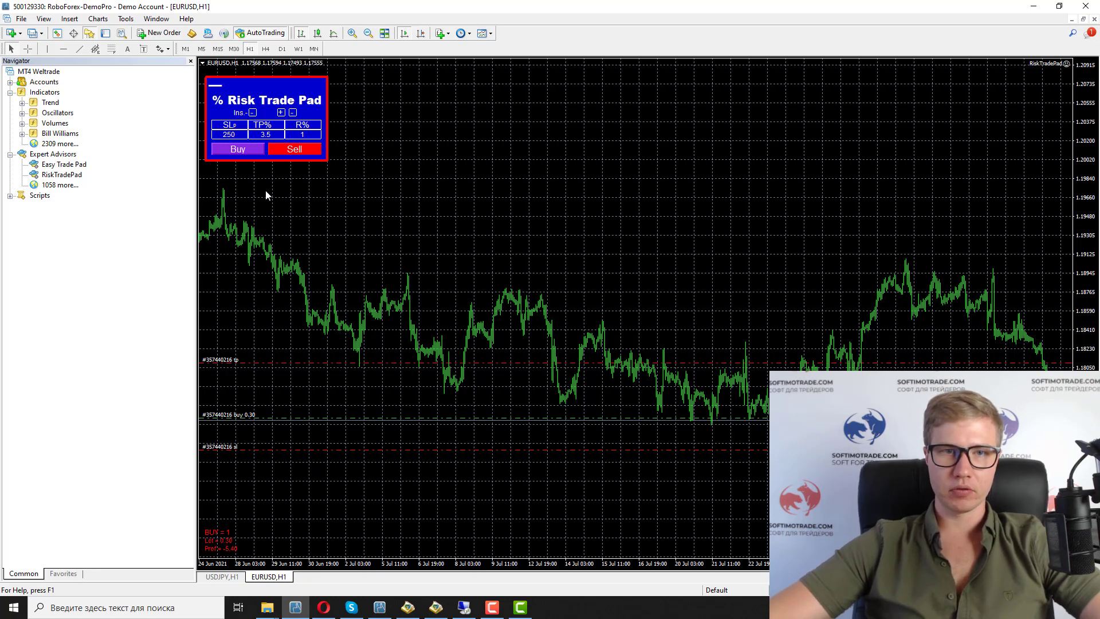
- Place a 1%-risk EURUSD sell from the Risk Trade Pad alongside the buy
{"action": "left_click", "coordinate": [295, 150]}
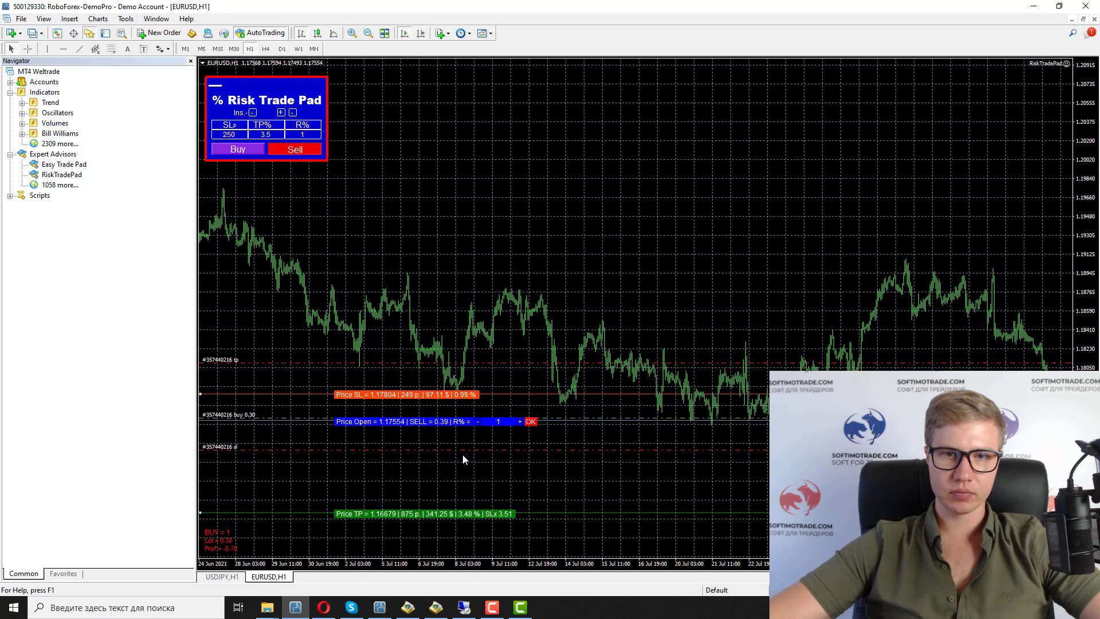
{"action": "left_click", "coordinate": [532, 421]}
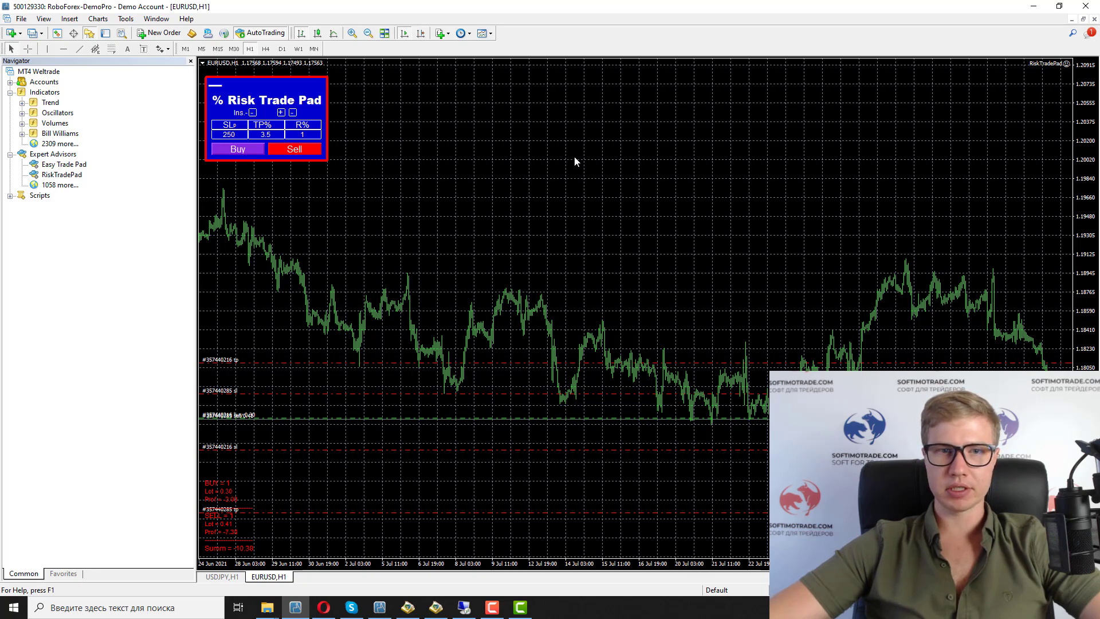
- Close the 0.30-lot buy and 0.41-lot sell, then open a 0.39-lot sell at 1% risk
{"action": "right_click", "coordinate": [290, 422]}
{"action": "left_click", "coordinate": [321, 439]}
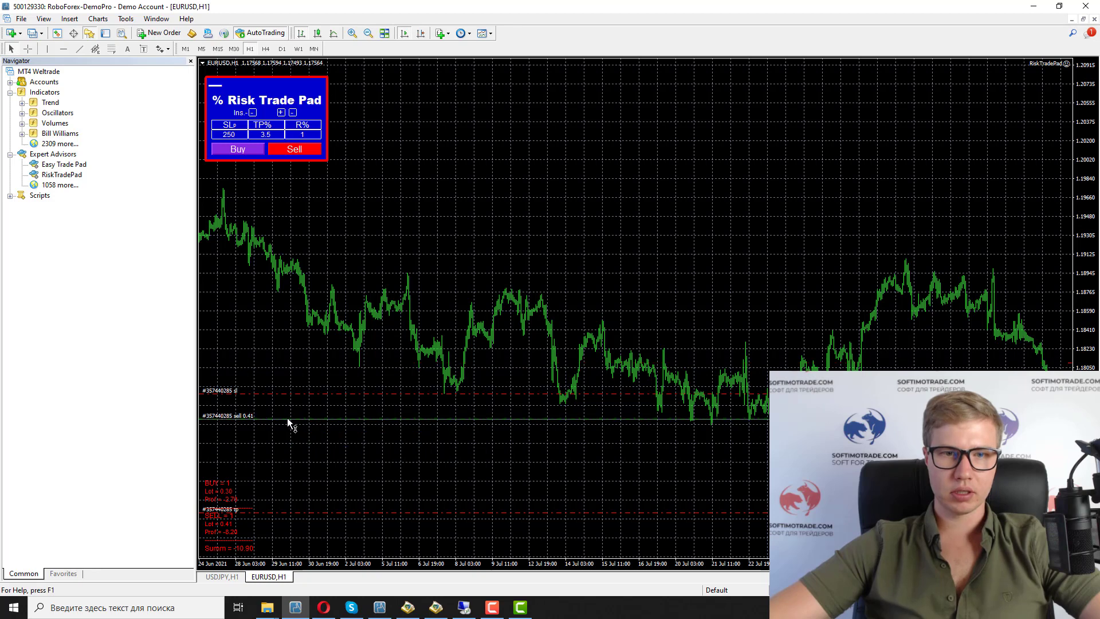
{"action": "right_click", "coordinate": [289, 418]}
{"action": "right_click", "coordinate": [274, 417]}
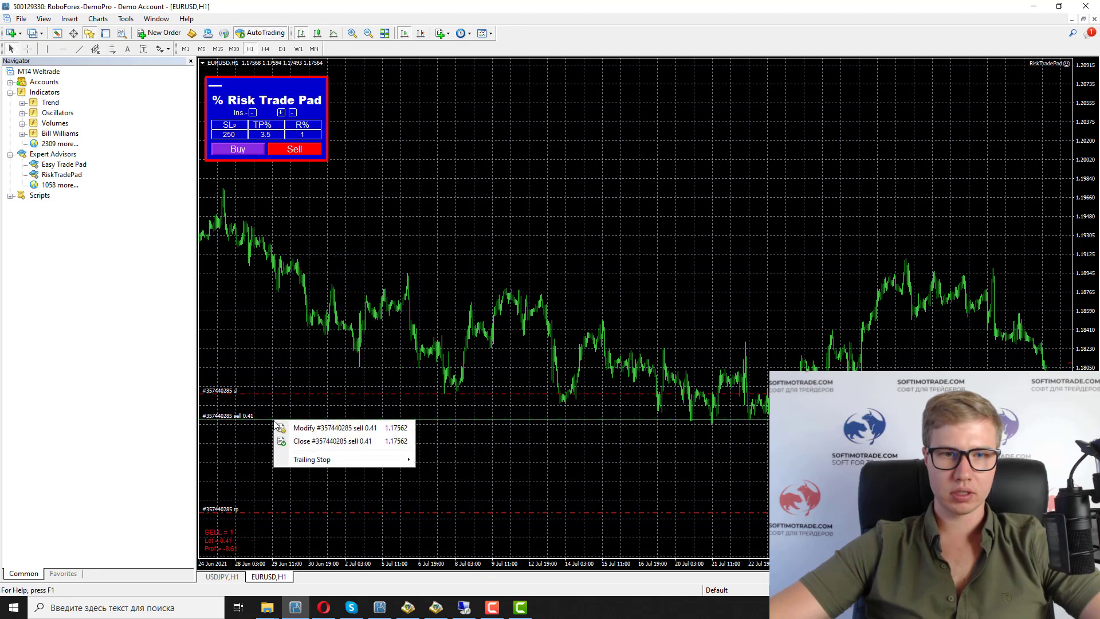
{"action": "left_click", "coordinate": [321, 434]}
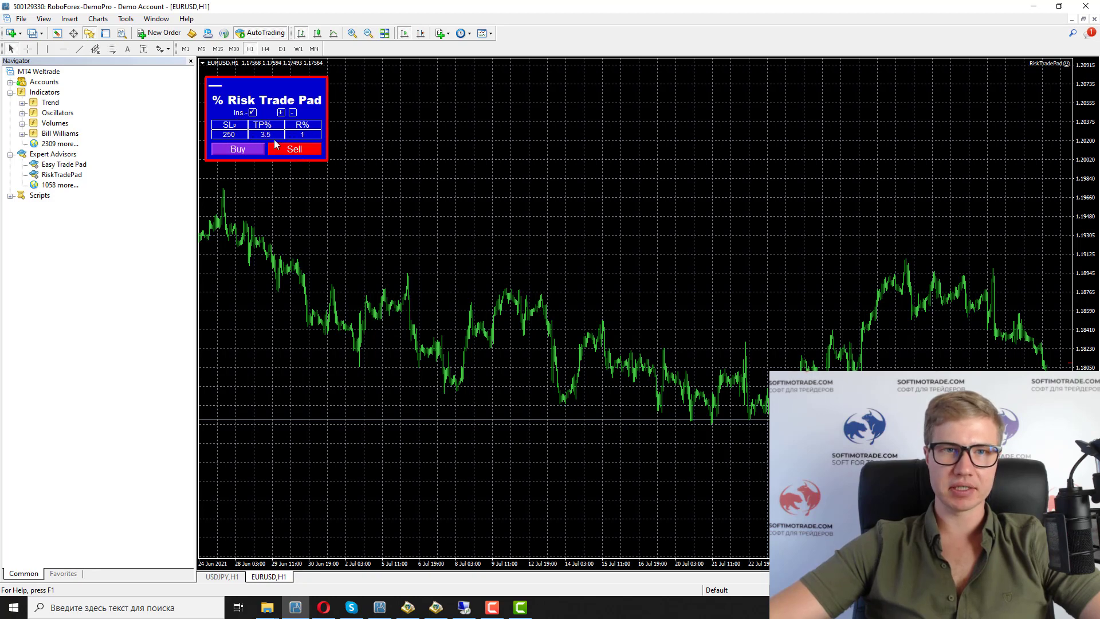
{"action": "mouse_move", "coordinate": [302, 136]}
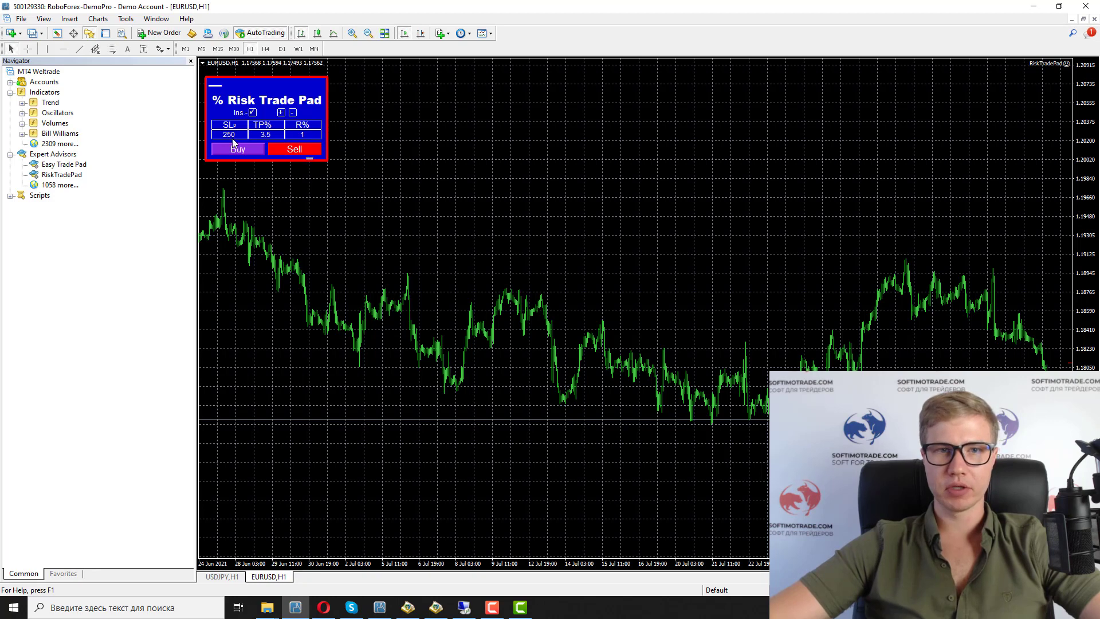
{"action": "left_click", "coordinate": [299, 150]}
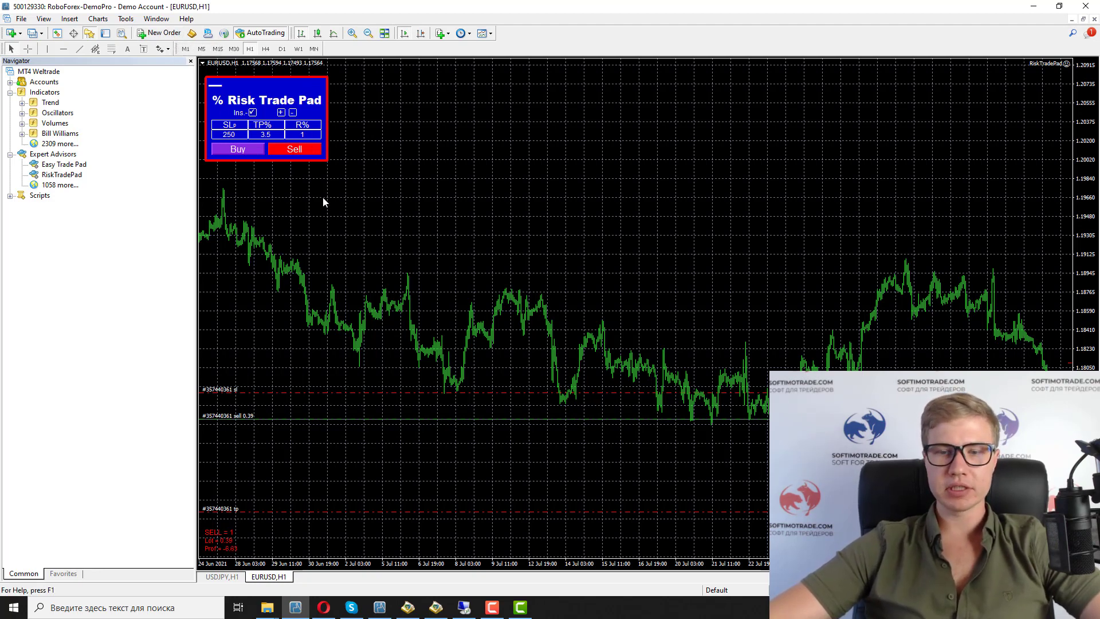
- Close the 0.39-lot sell and reposition the Risk Trade Pad by collapsing and restoring it
{"action": "right_click", "coordinate": [367, 419]}
{"action": "left_click", "coordinate": [424, 440]}
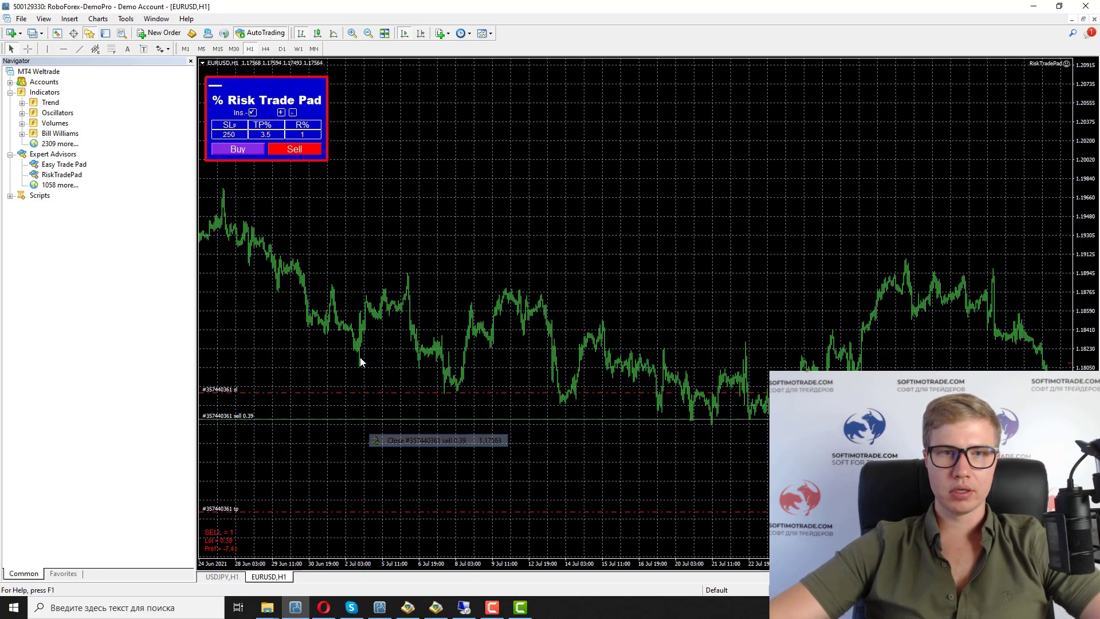
{"action": "left_click", "coordinate": [215, 88]}
{"action": "mouse_move", "coordinate": [250, 106]}
{"action": "left_mouse_down"}
{"action": "mouse_move", "coordinate": [600, 186]}
{"action": "mouse_move", "coordinate": [950, 93]}
{"action": "mouse_move", "coordinate": [282, 120]}
{"action": "mouse_move", "coordinate": [236, 105]}
{"action": "mouse_move", "coordinate": [246, 104]}
{"action": "left_mouse_up"}
{"action": "left_click", "coordinate": [248, 105]}
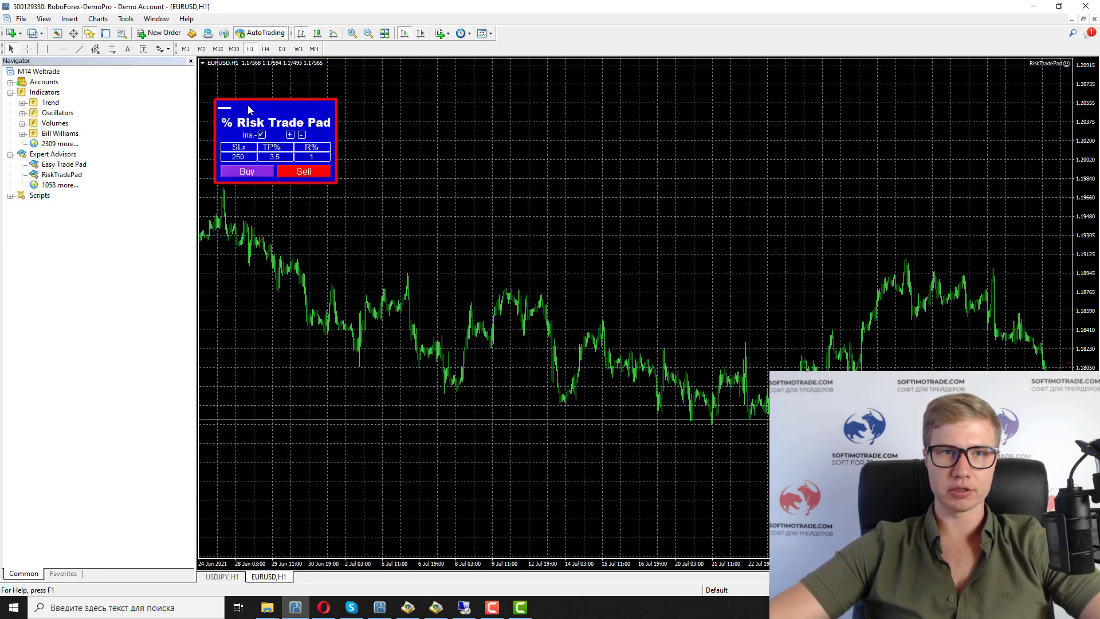
- Make the Risk Trade Pad one size larger, then switch to the USDJPY H1 chart
{"action": "left_click", "coordinate": [290, 134]}
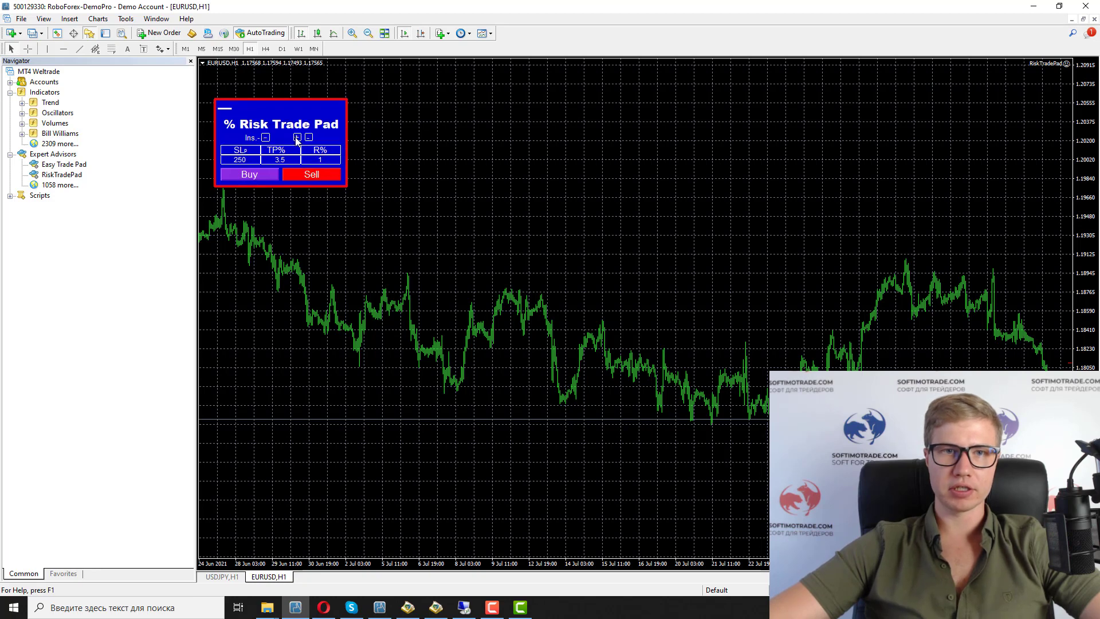
{"action": "left_click", "coordinate": [296, 137]}
{"action": "left_click", "coordinate": [305, 139]}
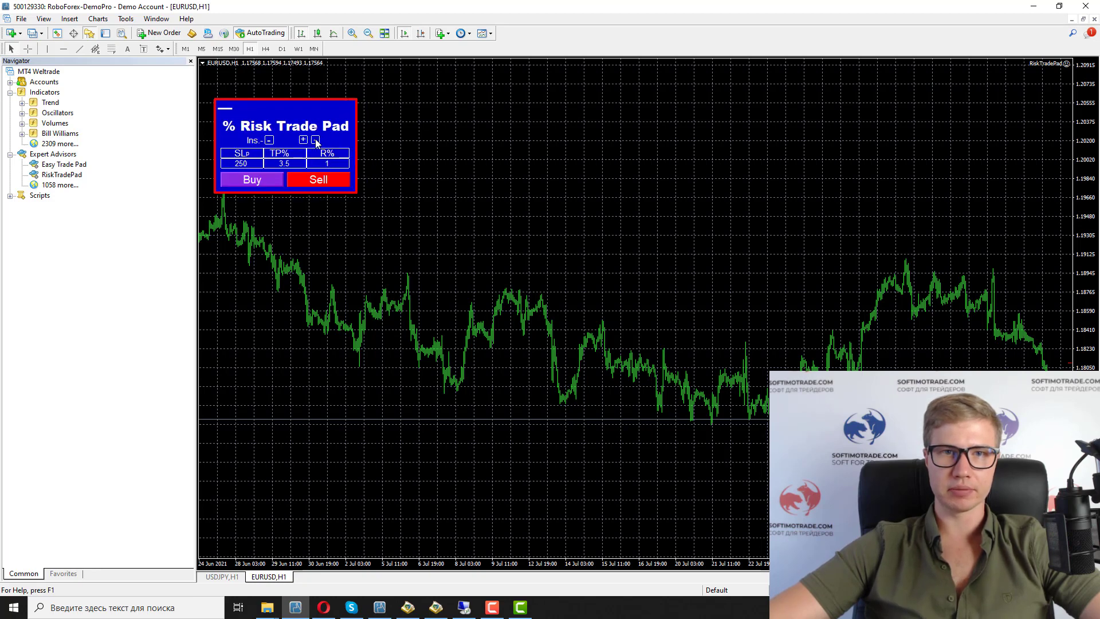
{"action": "left_click", "coordinate": [321, 144]}
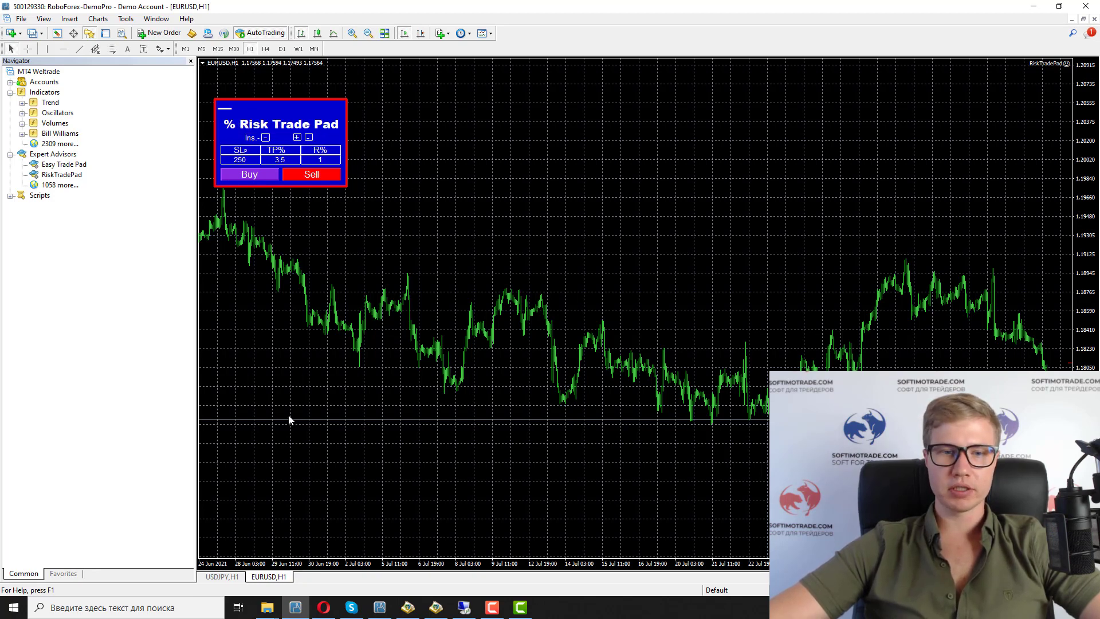
{"action": "left_click", "coordinate": [222, 577]}
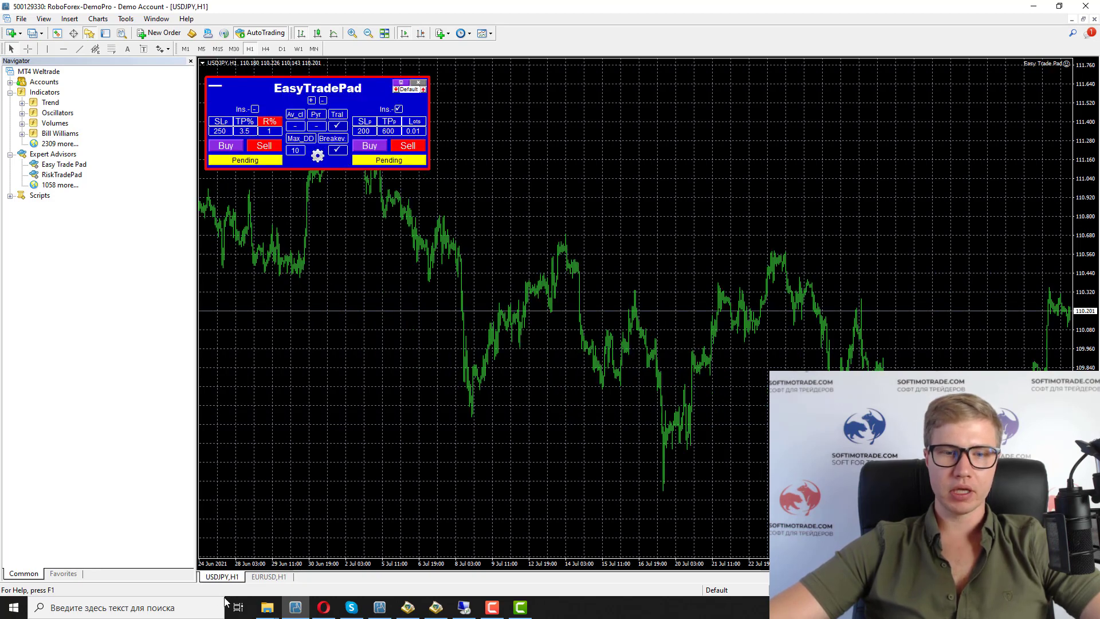
- Expand EasyTradePad settings: averaging 450, step 250, pyramiding 3, trailing start 250, magic 777
{"action": "left_click", "coordinate": [267, 577]}
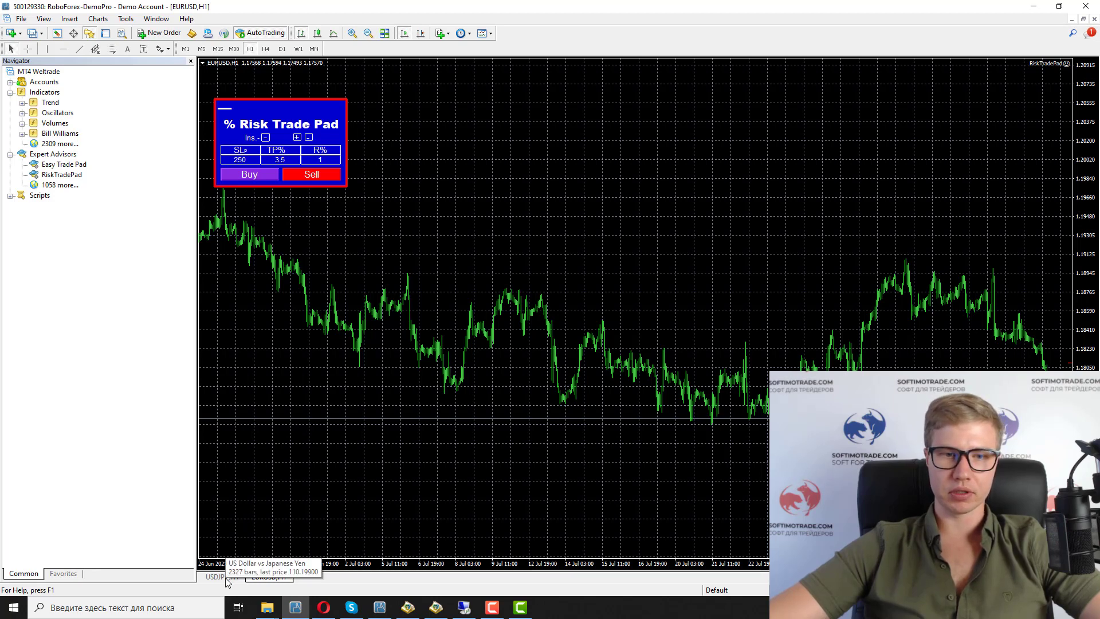
{"action": "left_click", "coordinate": [225, 578]}
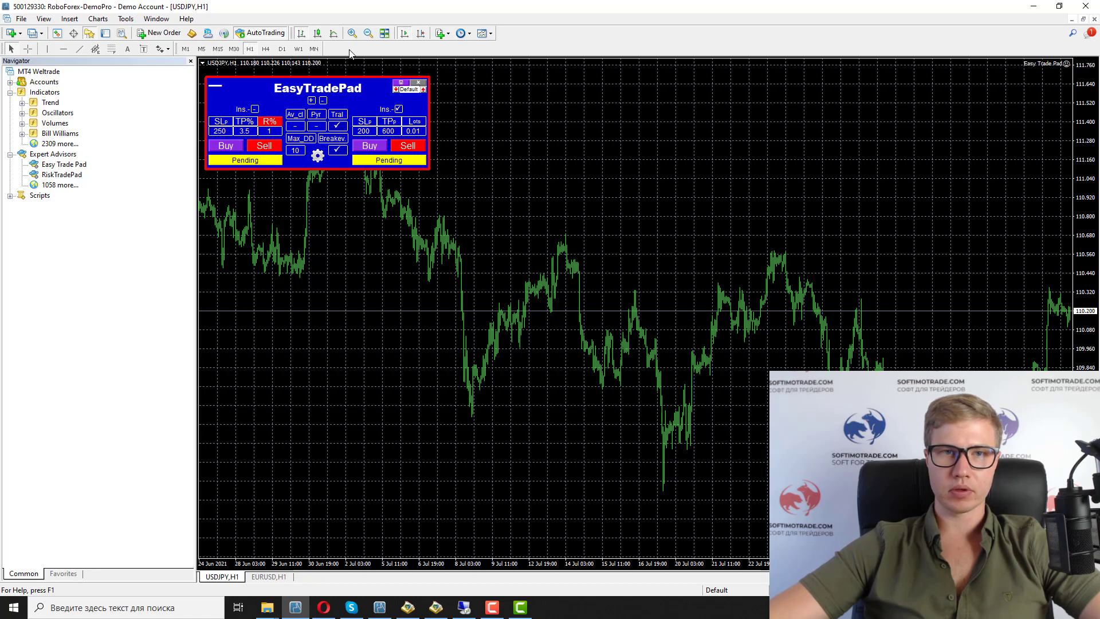
{"action": "left_click", "coordinate": [318, 157]}
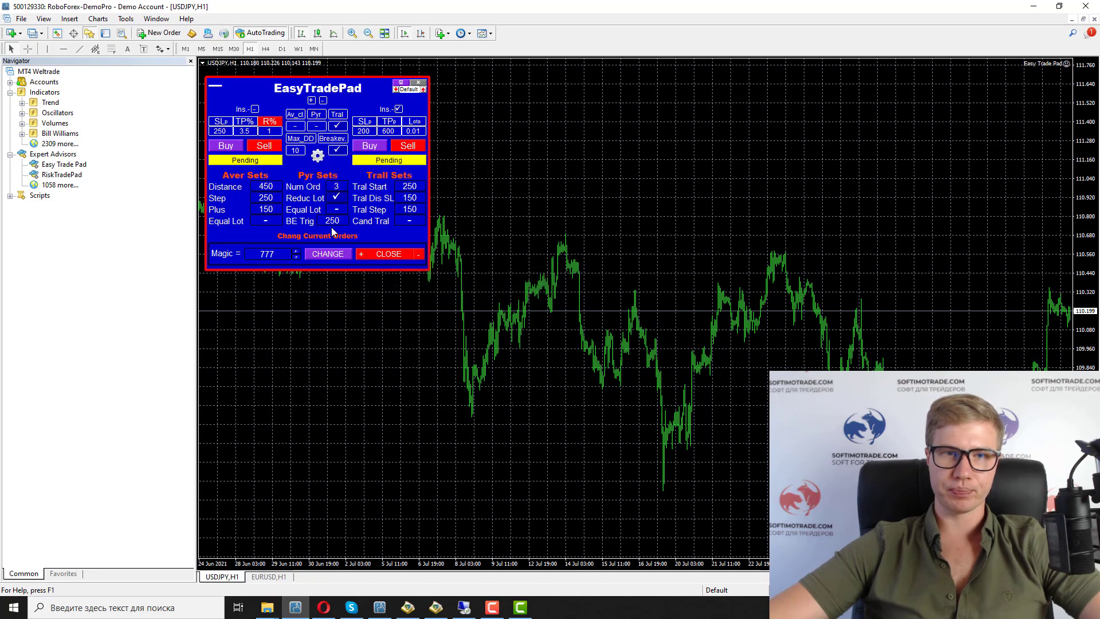
- Collapse EasyTradePad's averaging, pyramiding and trailing settings, leaving only core trade controls
{"action": "left_click", "coordinate": [319, 158]}
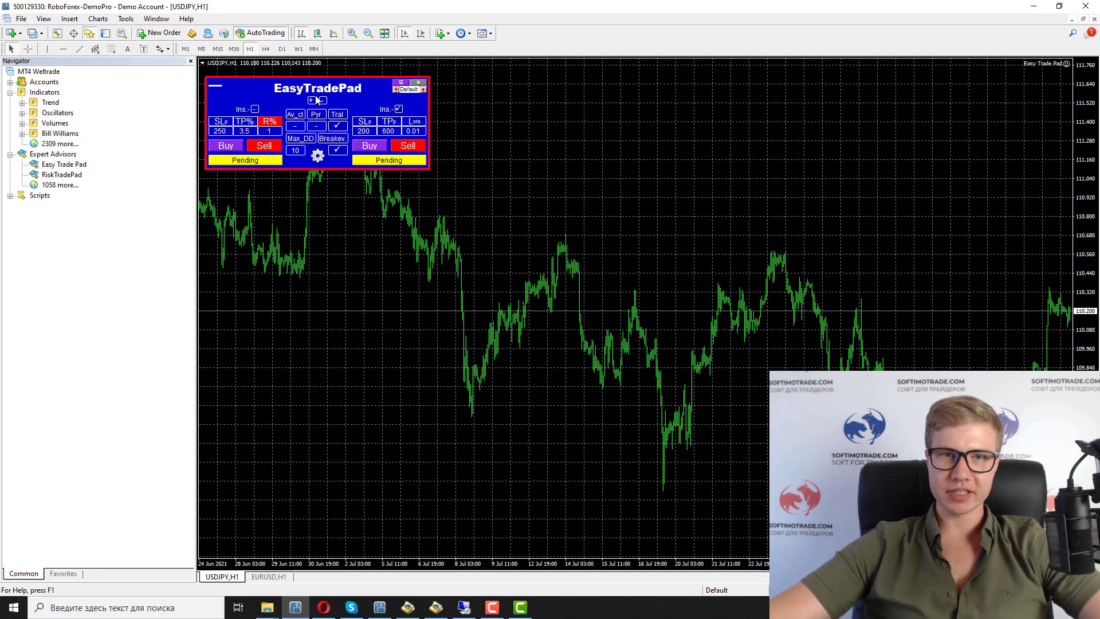
{"action": "scroll", "coordinate": [324, 344], "scroll_direction": "up", "scroll_amount": 3}
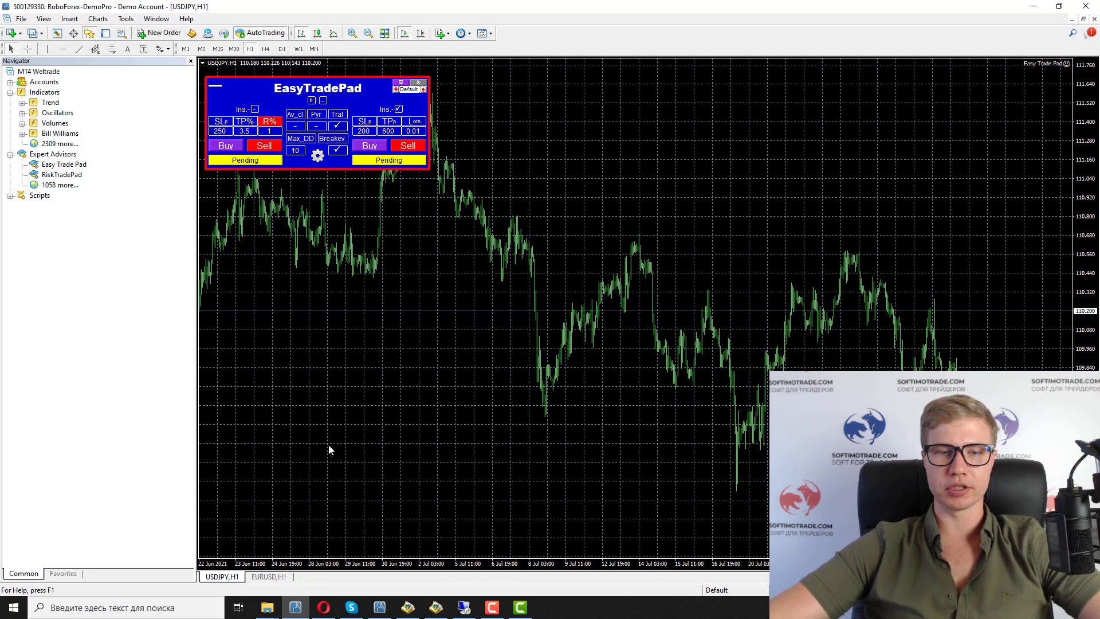
- Return to the EURUSD H1 chart where the pad shows SL 250, TP% 3.5, R% 1
{"action": "left_click", "coordinate": [271, 577]}
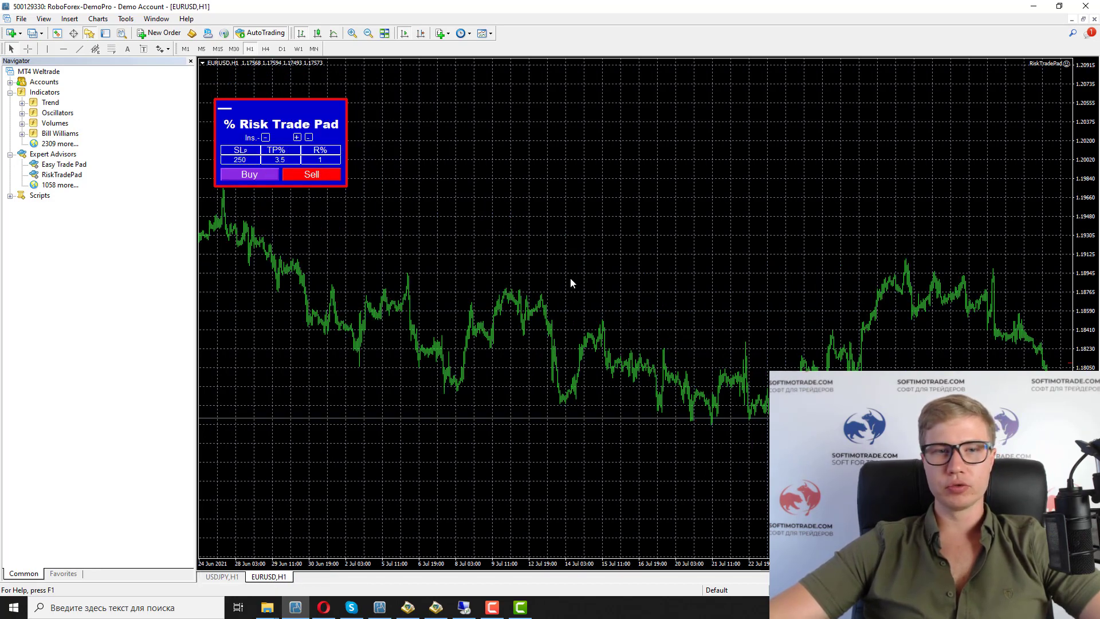